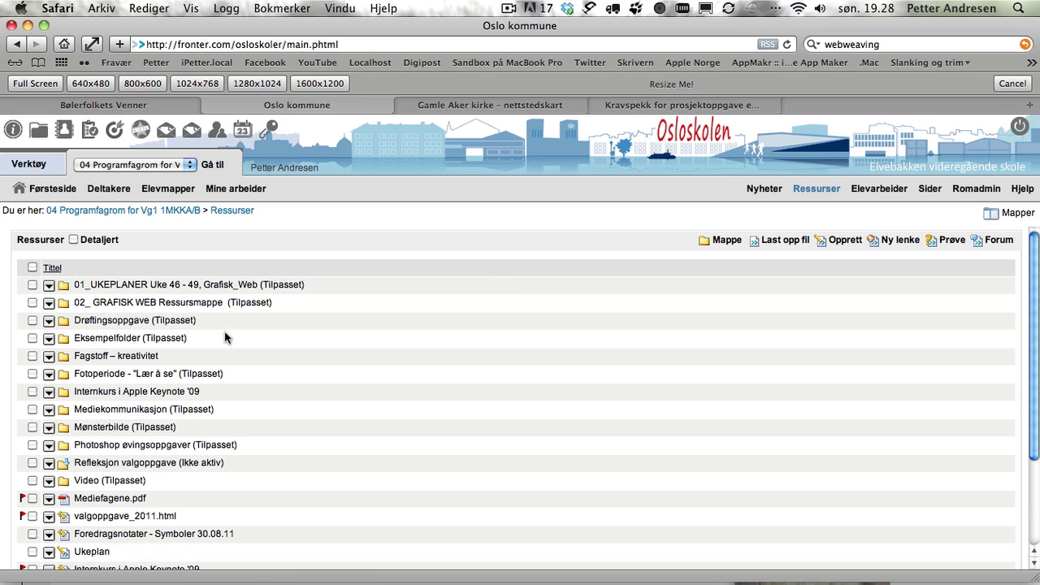
Open the multiple-file upload form for Eksempelfolder and turn off opening in a new window.
click(114, 339)
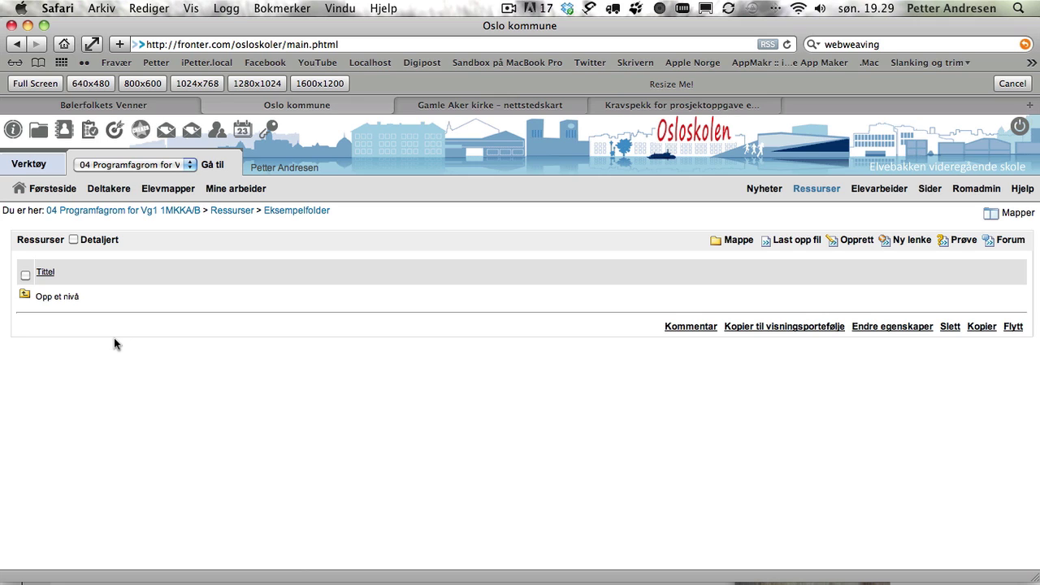
click(792, 241)
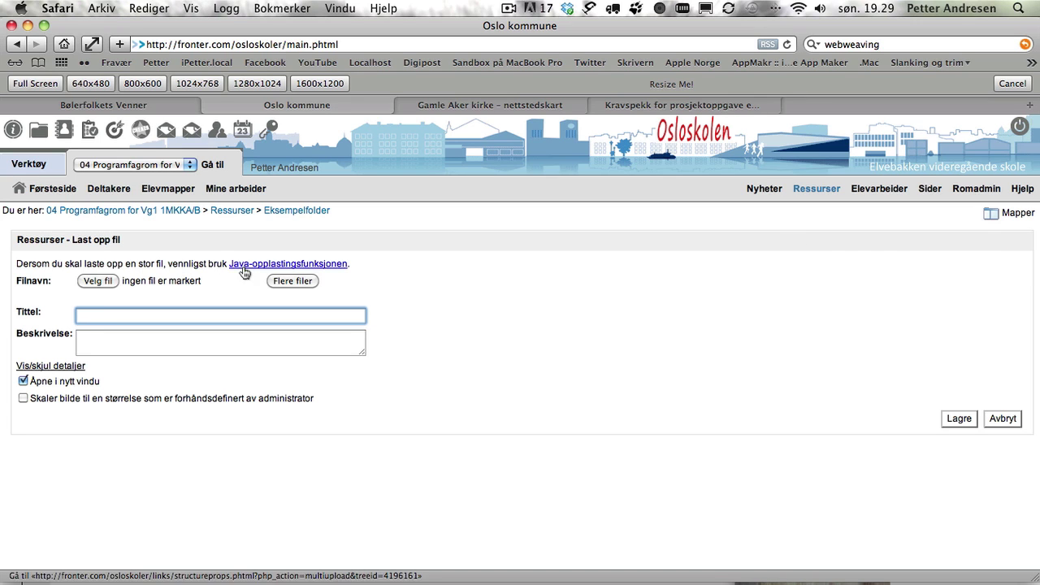
click(298, 281)
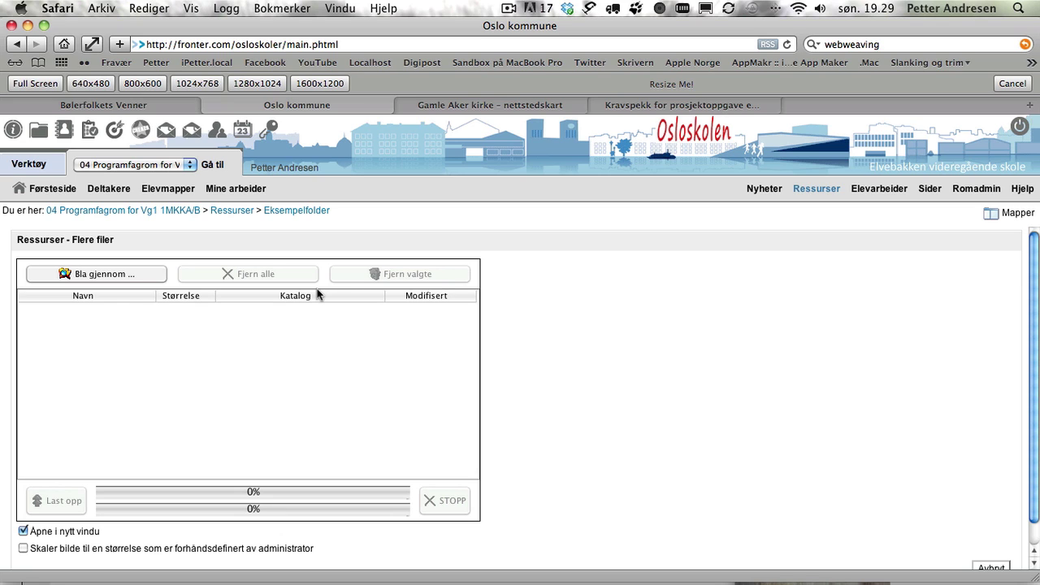
click(23, 531)
click(106, 275)
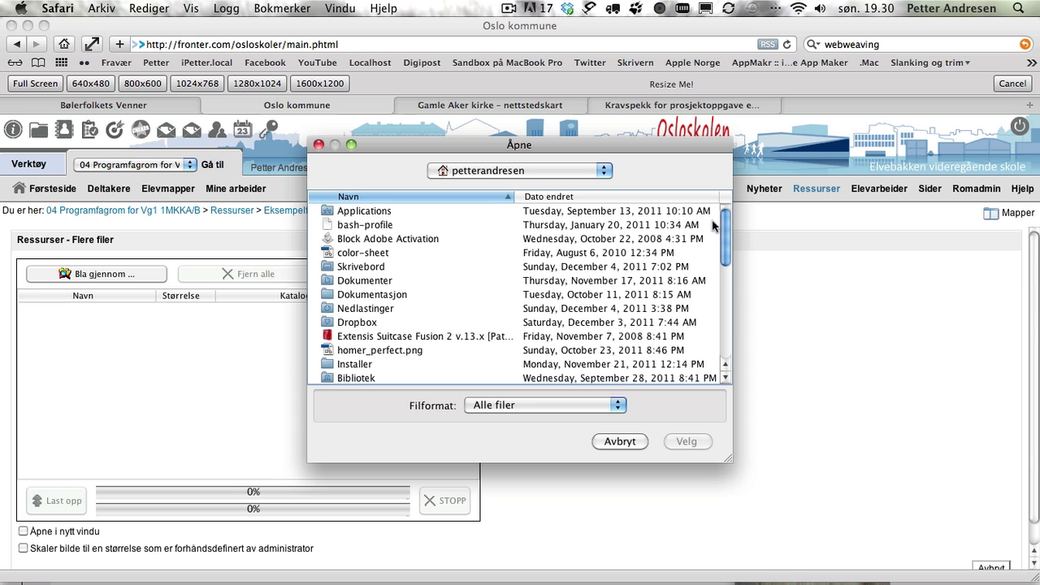
mouse_move(726, 241)
mouse_down()
mouse_move(726, 298)
mouse_move(727, 234)
mouse_up()
double_click(361, 281)
drag(726, 225, 727, 333)
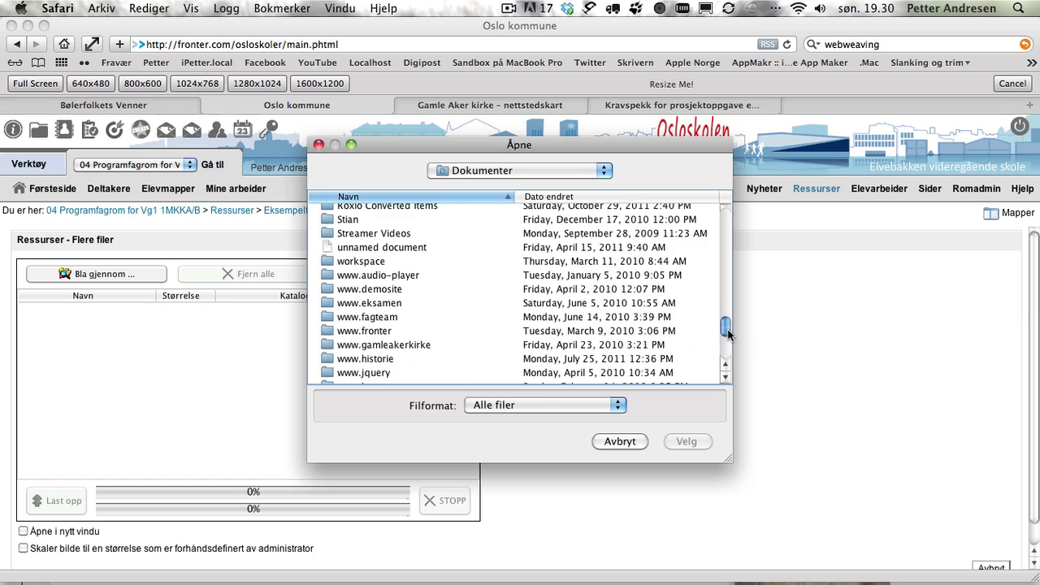
click(353, 292)
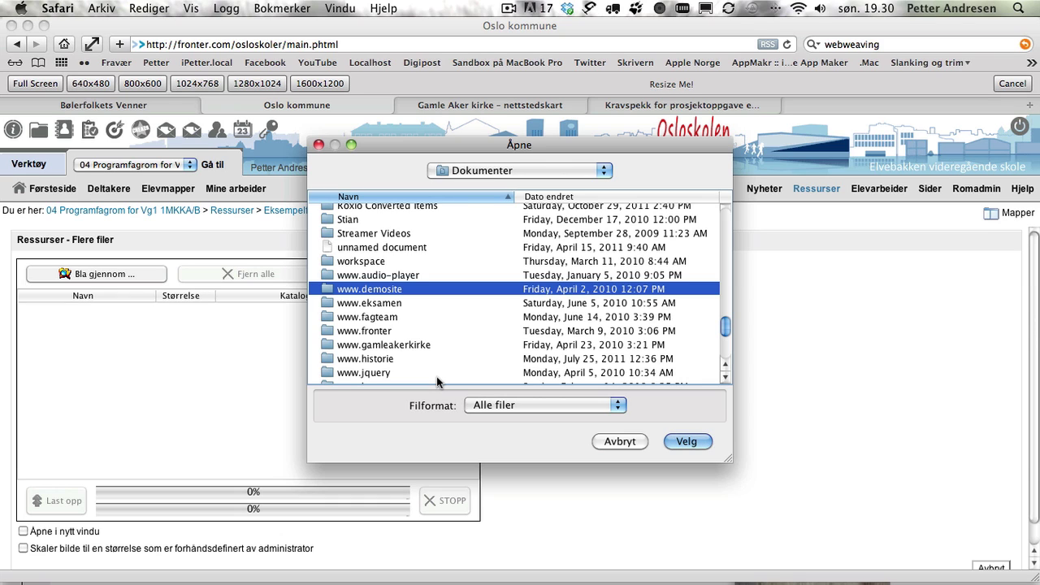
click(684, 441)
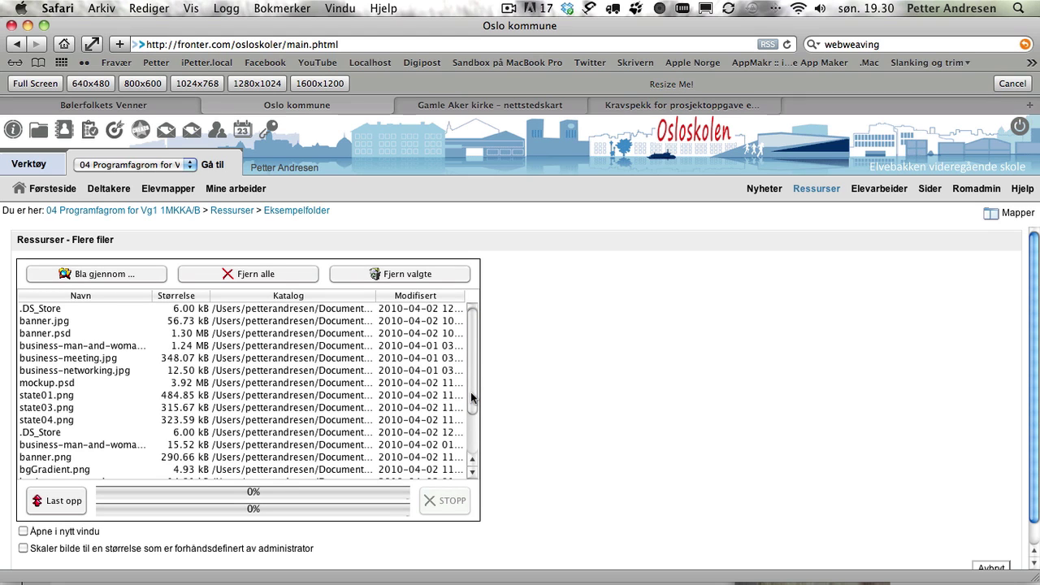
Remove mockup.psd and the 1.24 MB business-man-and-woman file from the upload list.
scroll(476, 387, down, 5)
scroll(477, 439, up, 2)
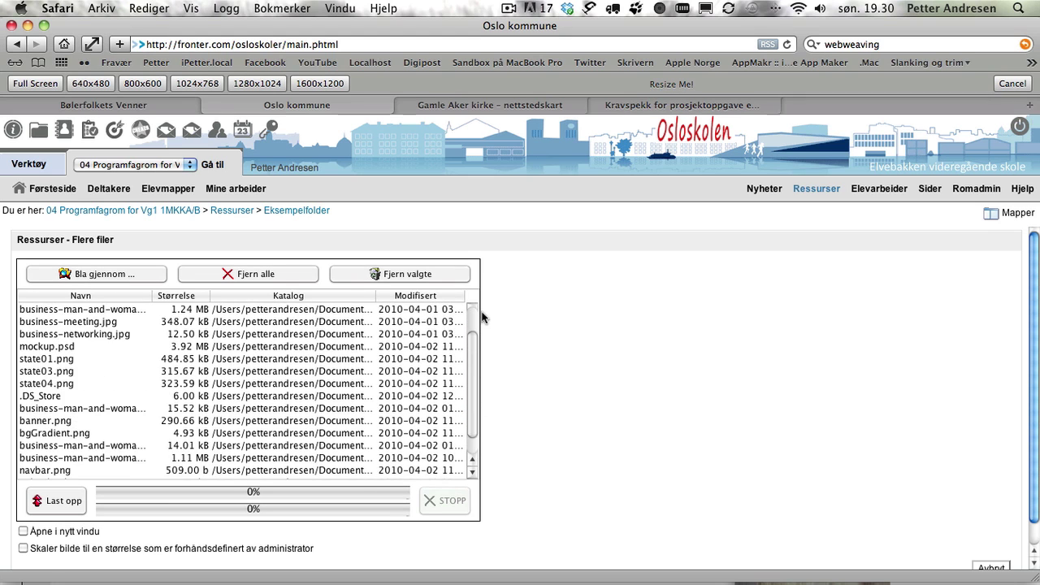
click(112, 348)
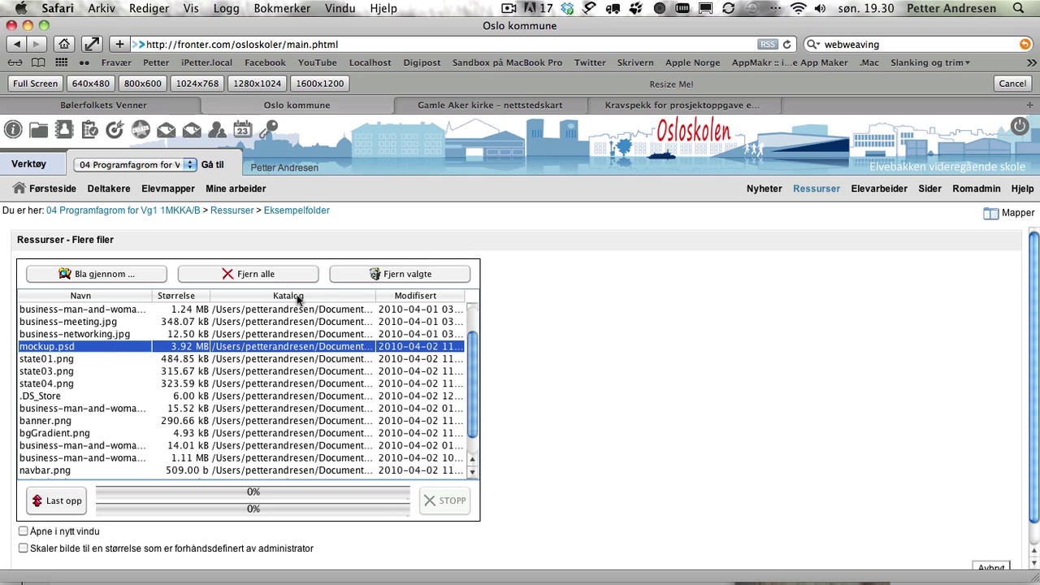
click(423, 275)
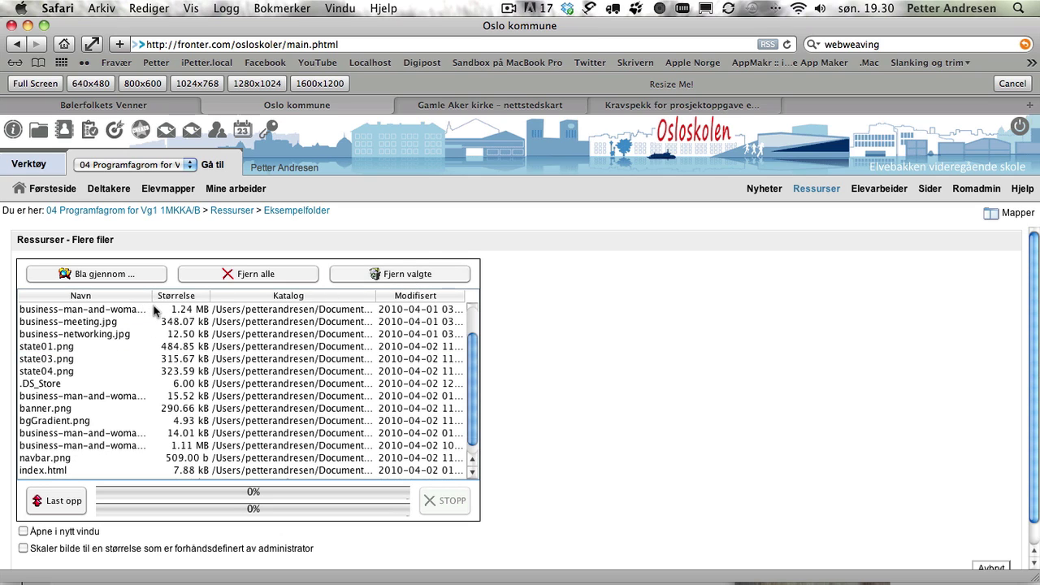
click(151, 308)
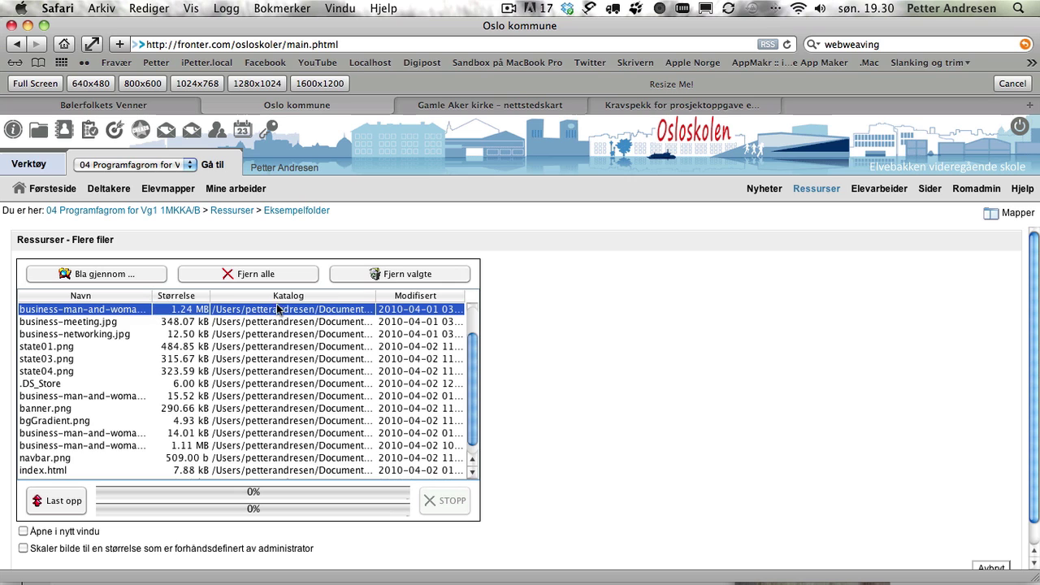
click(428, 278)
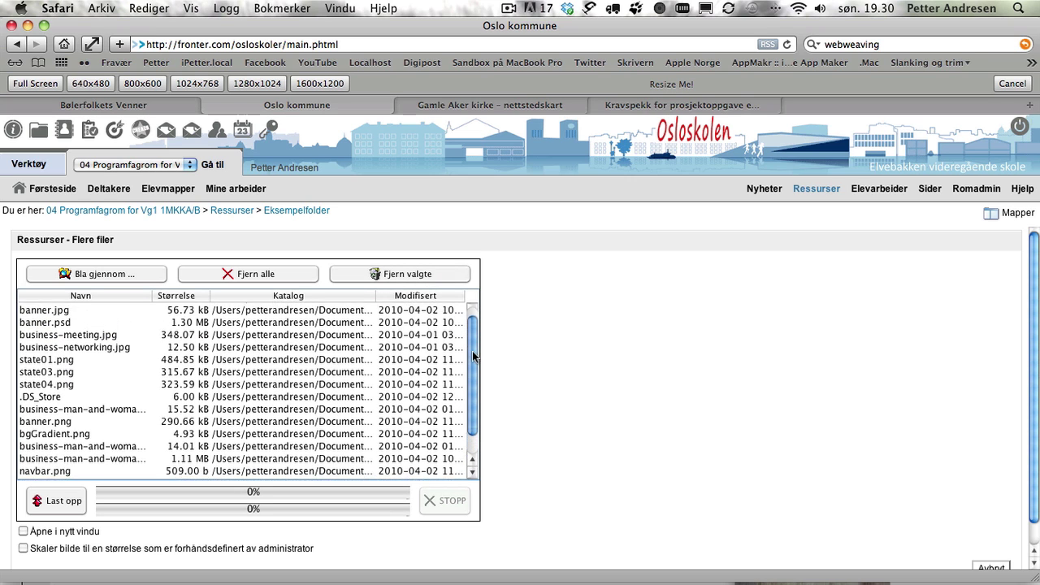
Remove banner.psd and the 1.11 MB business-man-and-woman file from the upload list.
scroll(469, 374, up, 2)
click(104, 333)
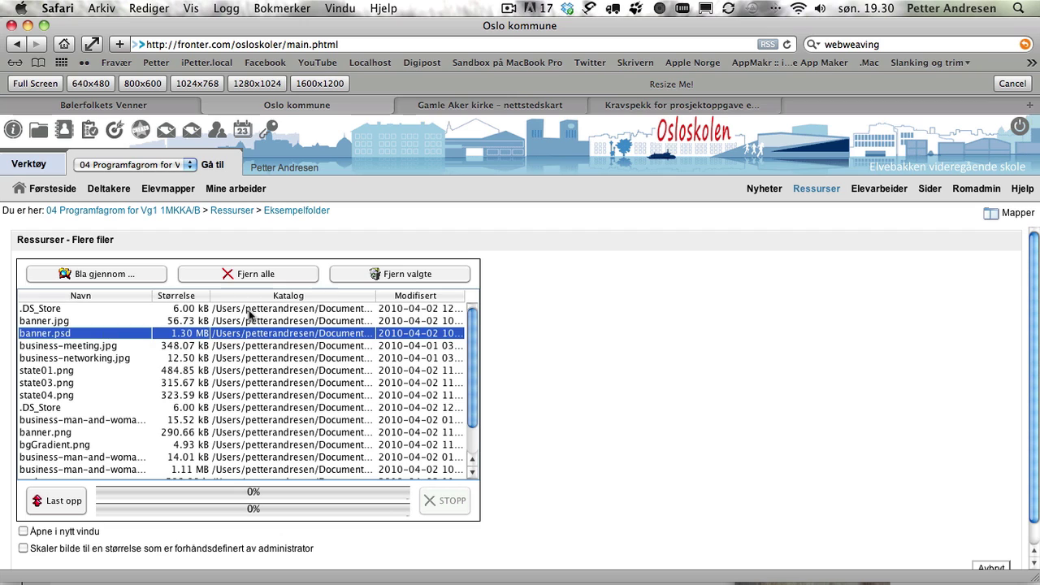
click(431, 275)
scroll(471, 341, down, 2)
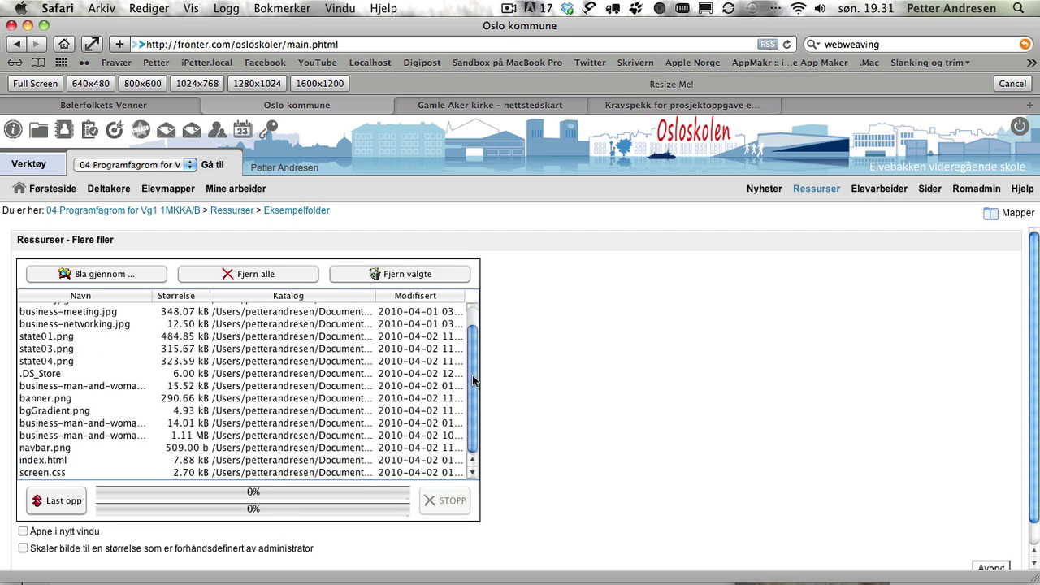
click(156, 436)
click(433, 275)
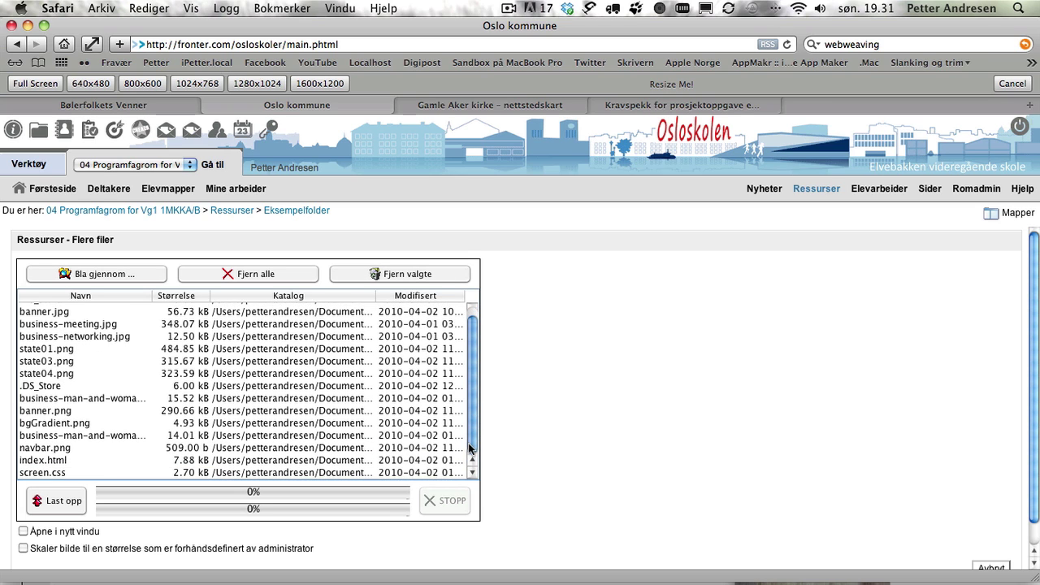
scroll(476, 445, up, 2)
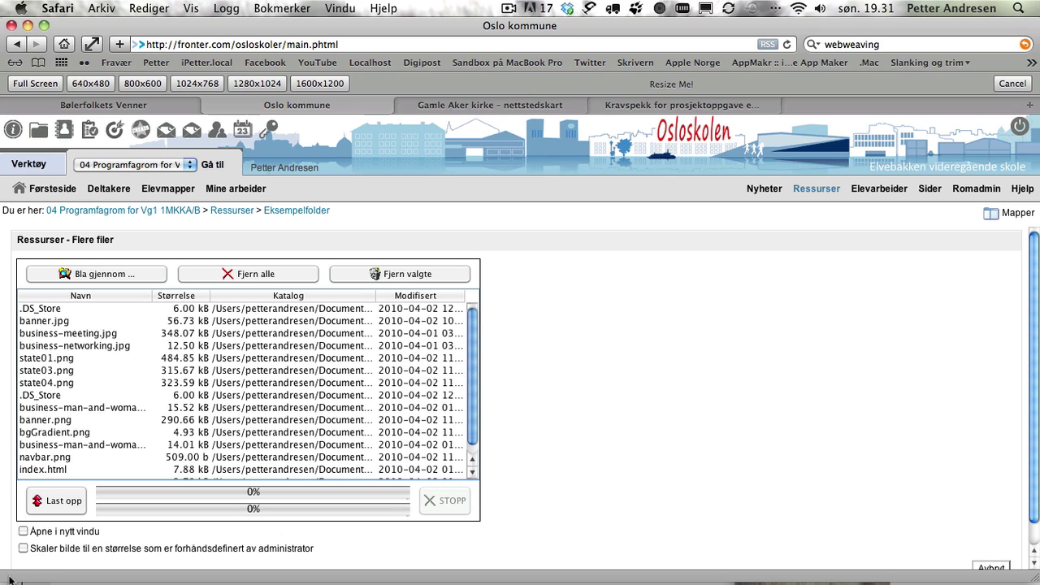
click(75, 505)
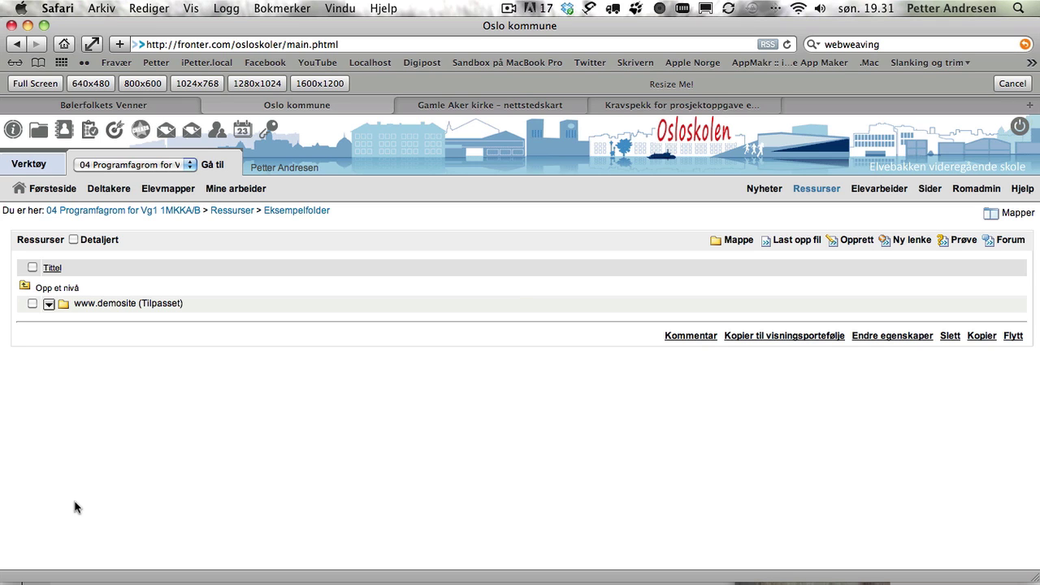
click(130, 304)
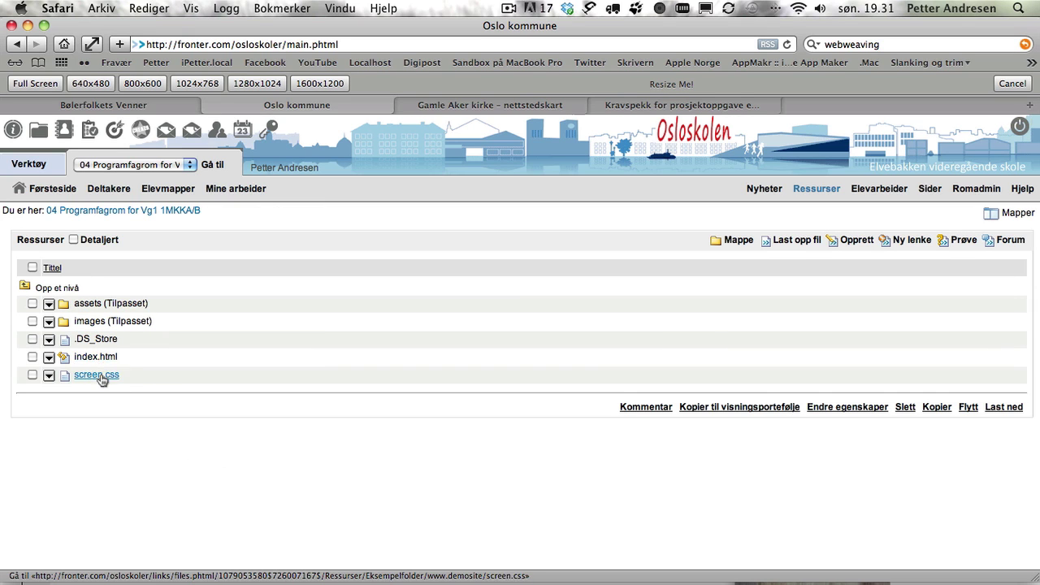
click(86, 322)
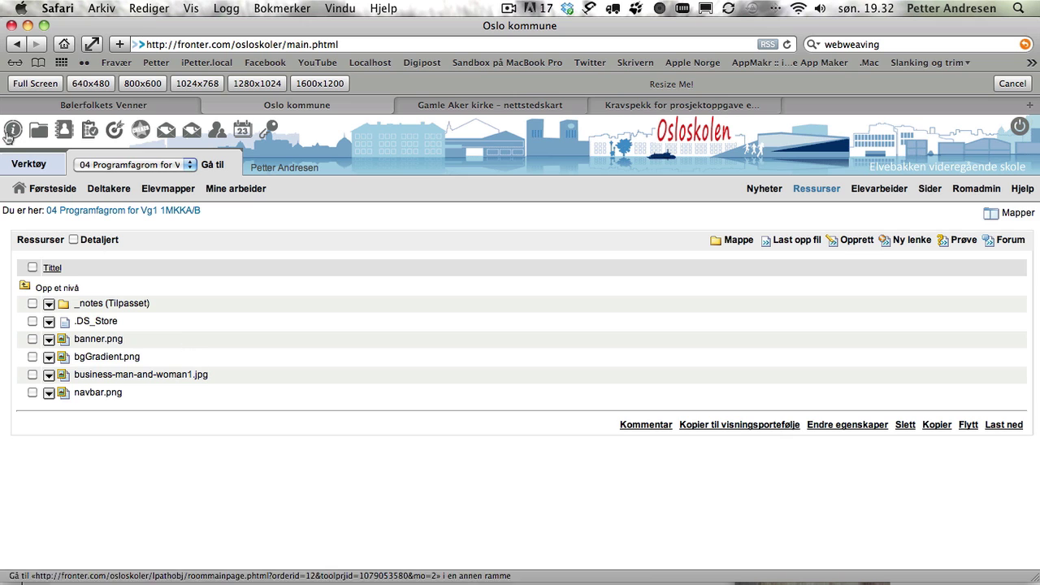
click(135, 210)
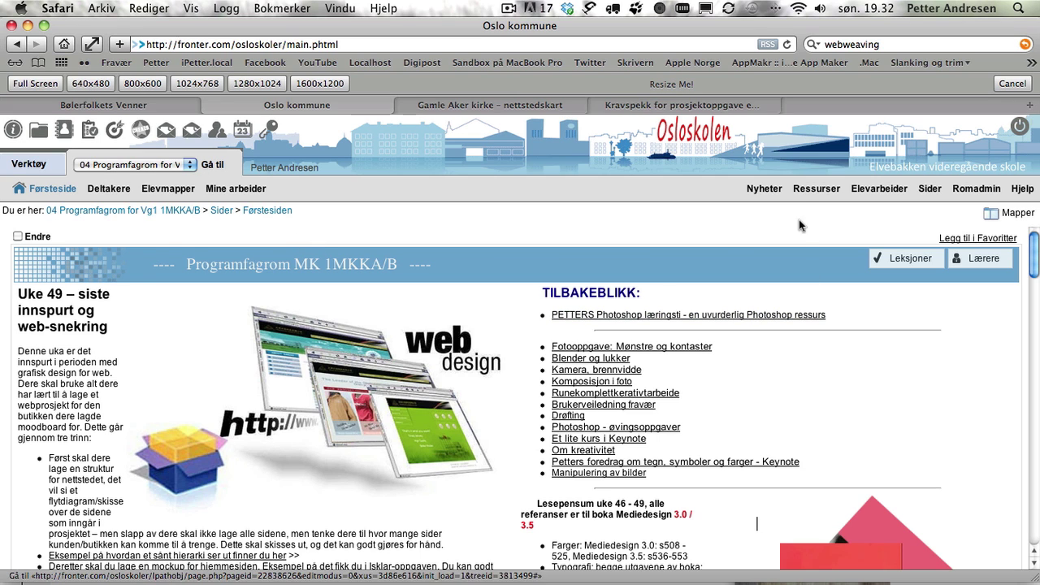
click(814, 189)
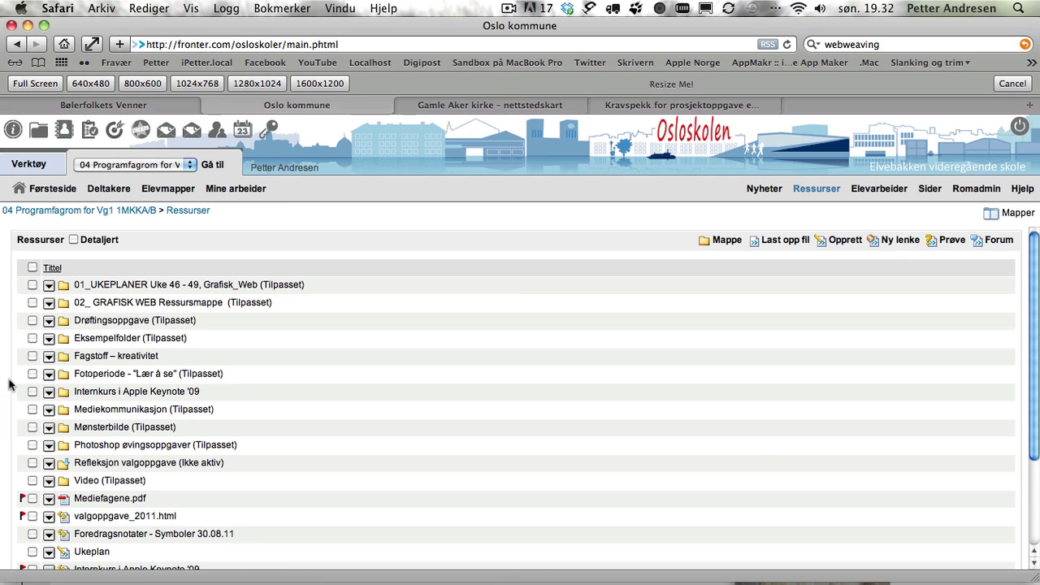
click(106, 339)
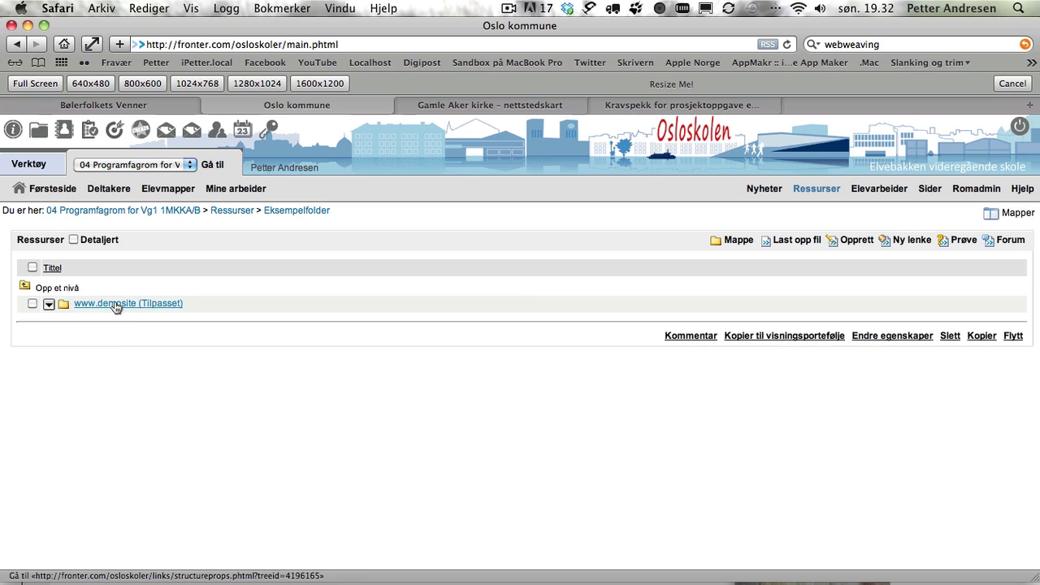
click(114, 304)
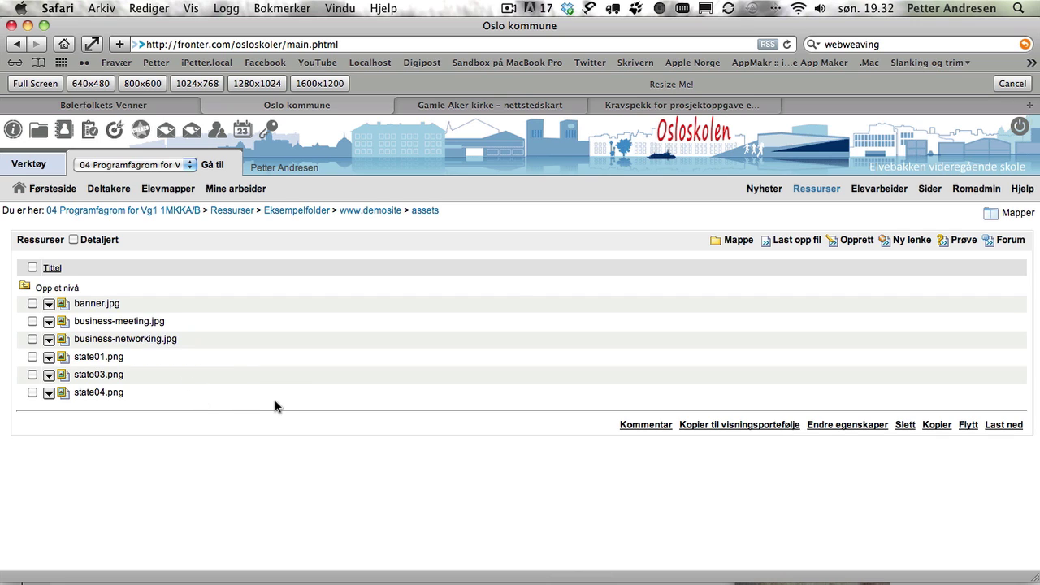
click(395, 211)
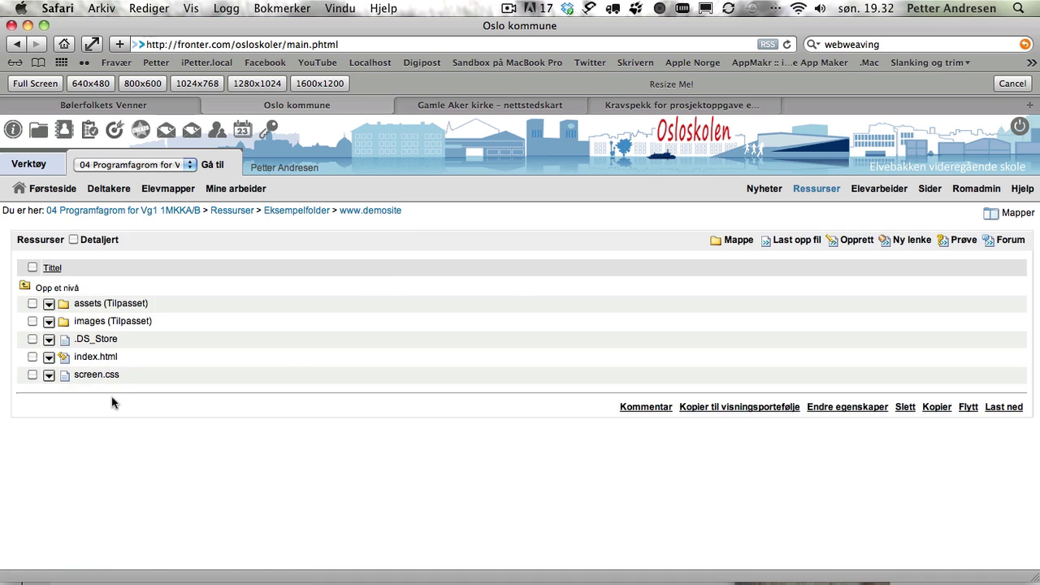
click(96, 357)
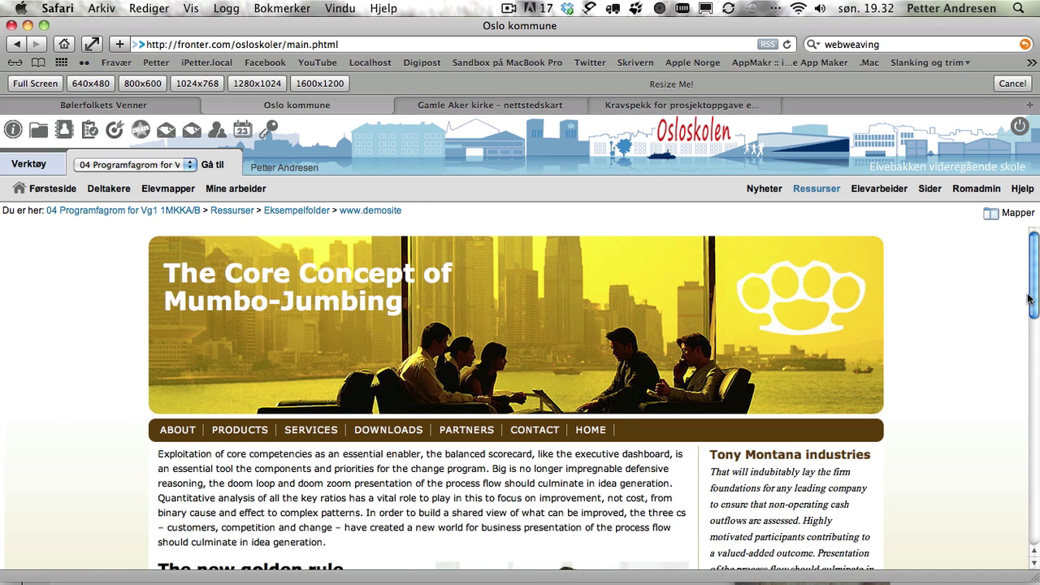
drag(1033, 298, 1033, 226)
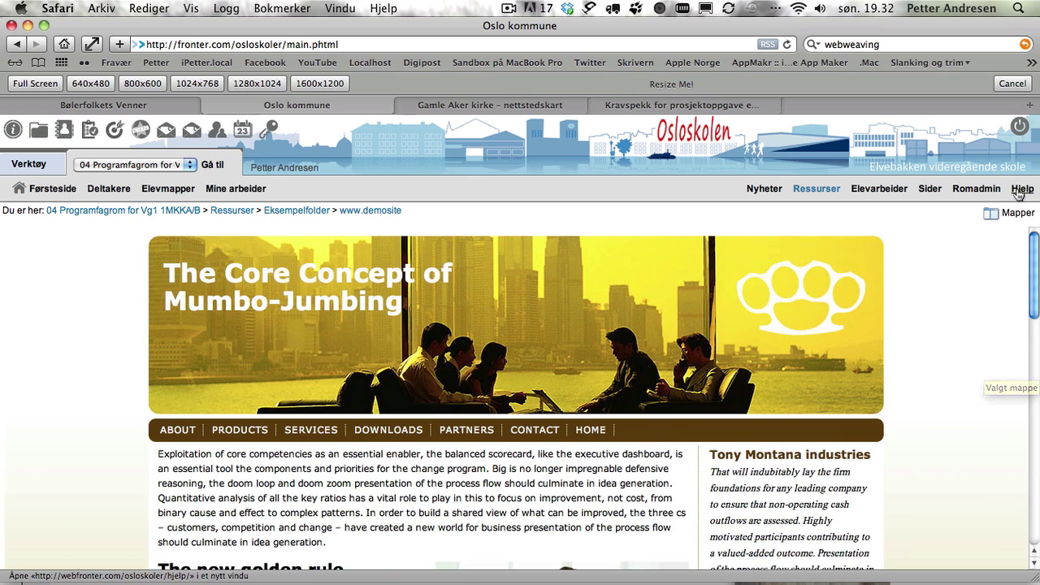